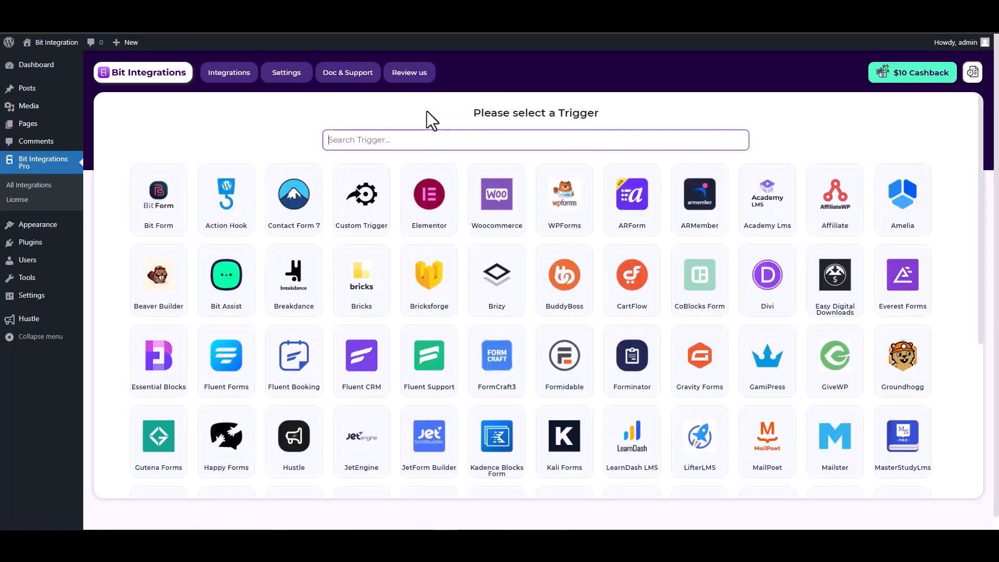
Choose Hustle as the trigger with the 'Bit Integration' popup as its form, then continue.
text(hus)
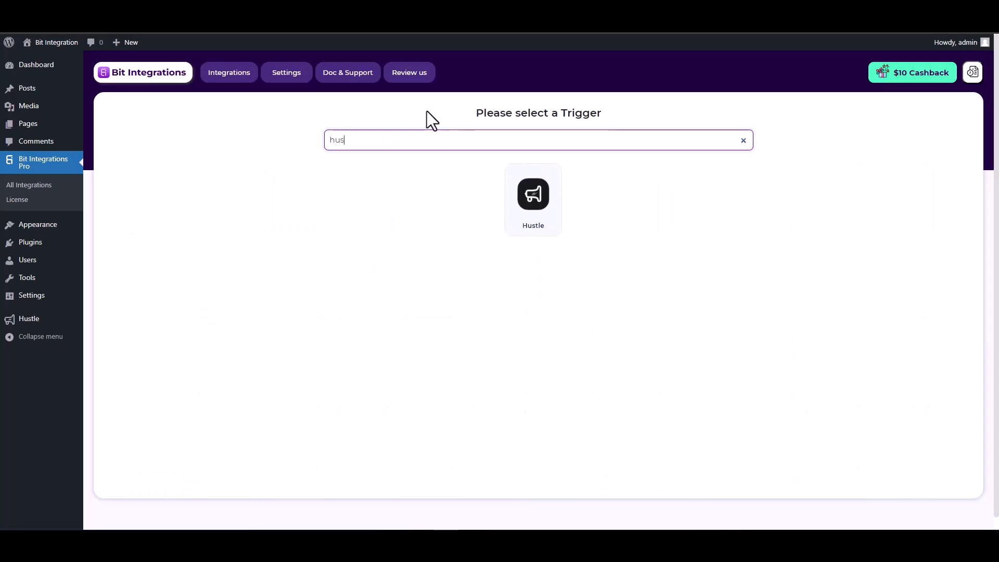
click(539, 229)
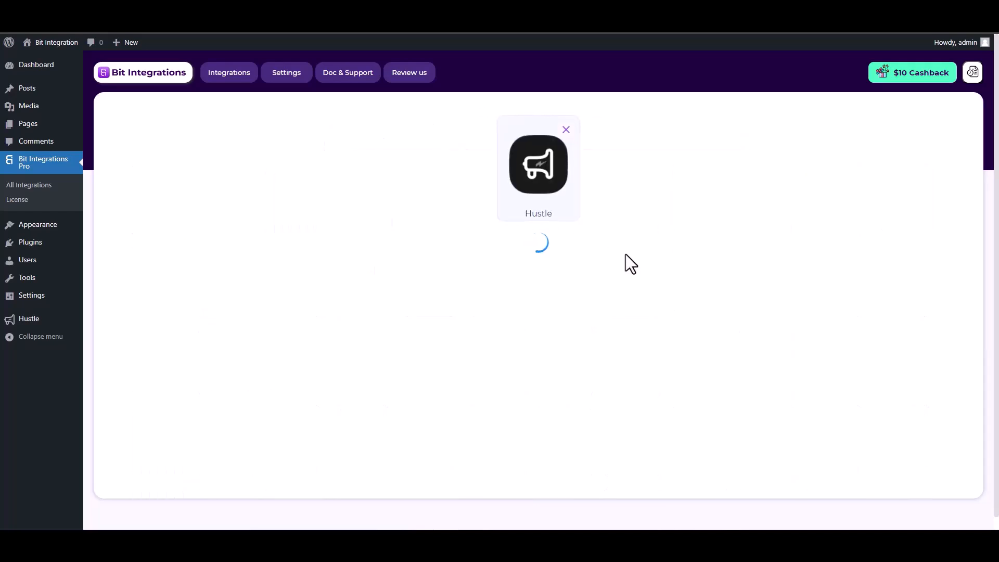
click(485, 268)
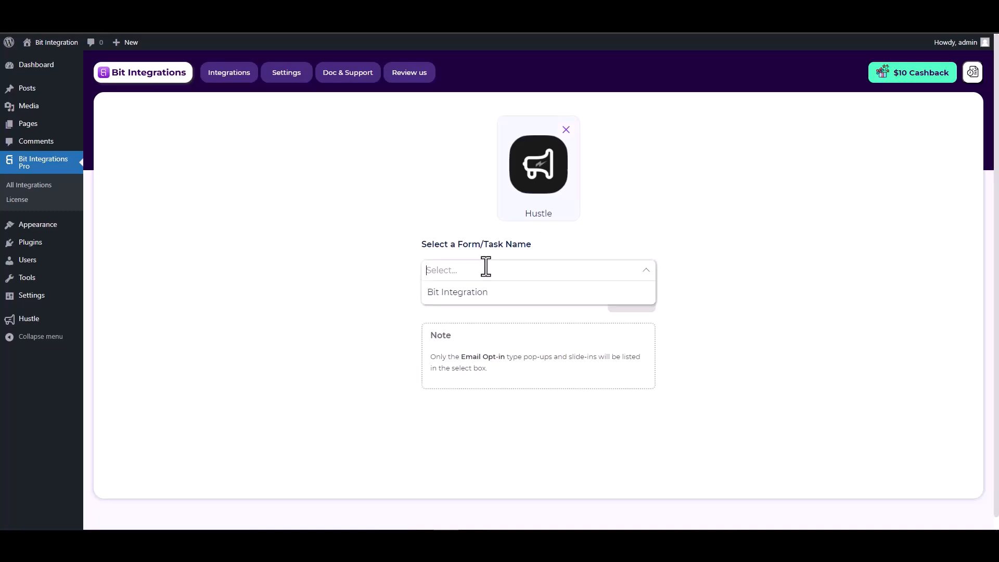
click(481, 294)
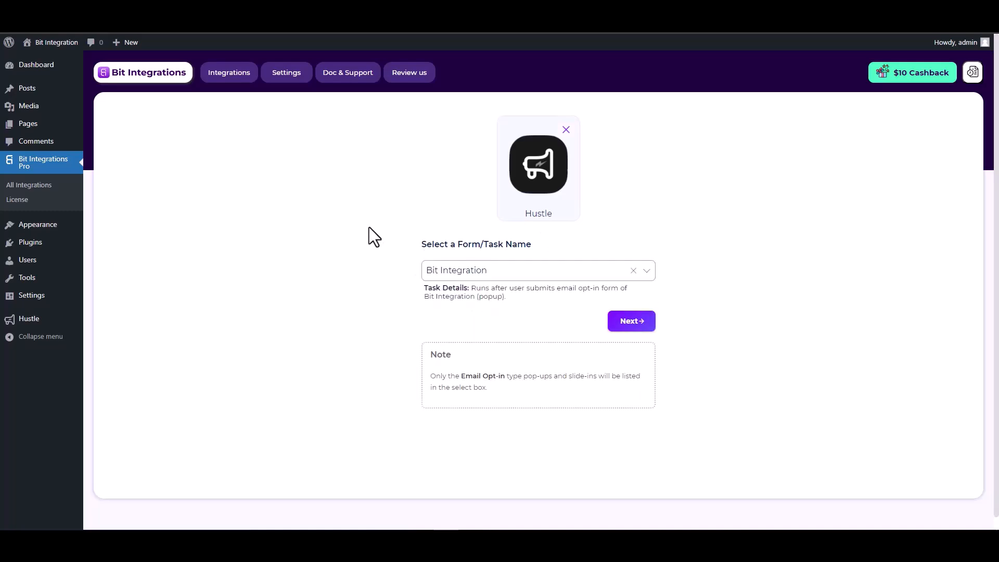
click(635, 326)
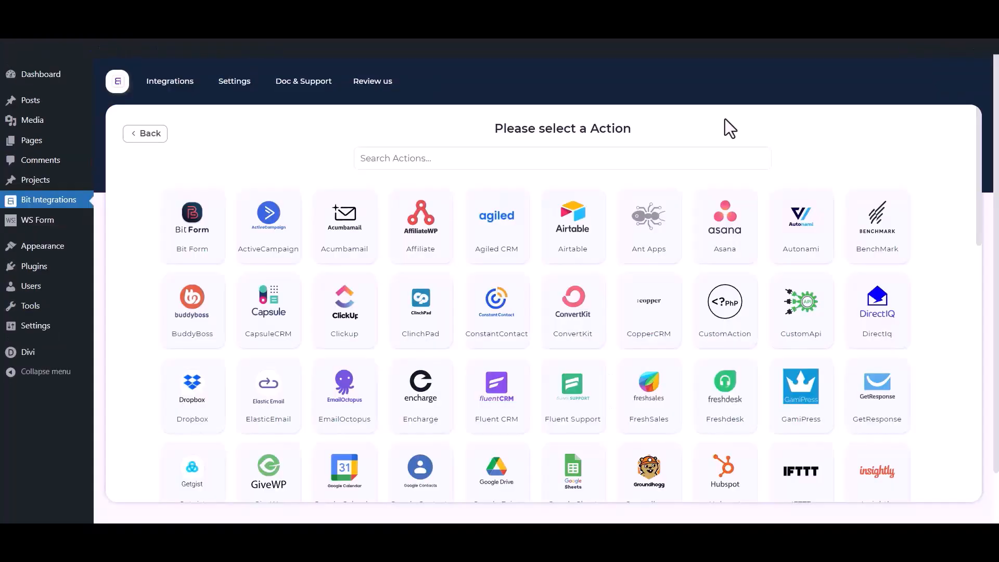
Search the actions for 'mail chimp' and choose Mail Chimp.
click(648, 156)
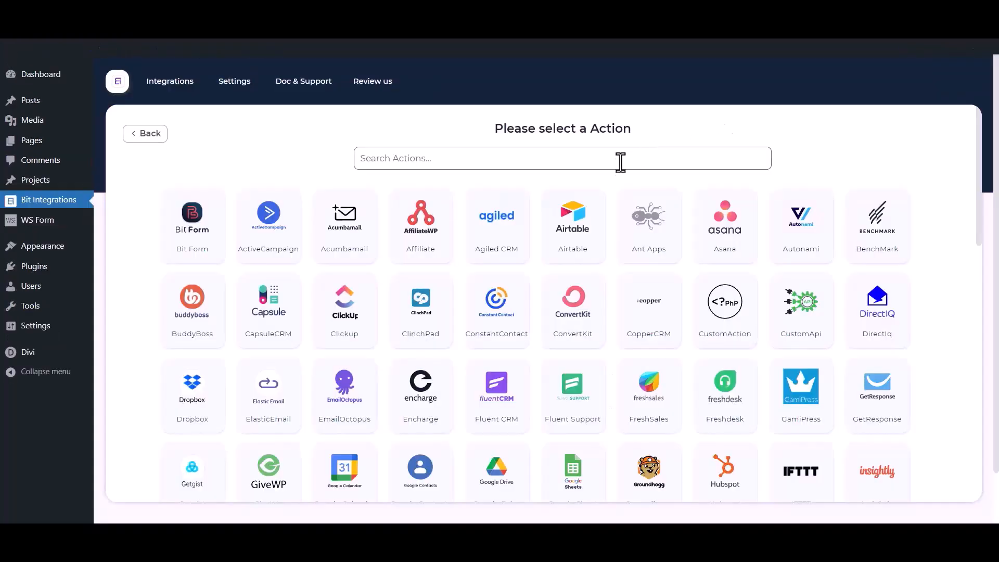
text(mail)
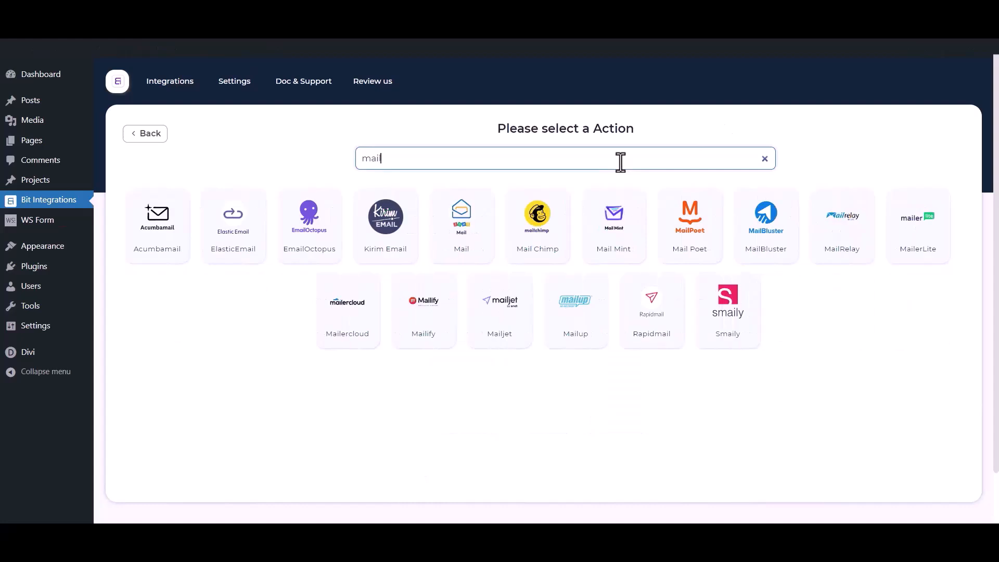
text( chimp)
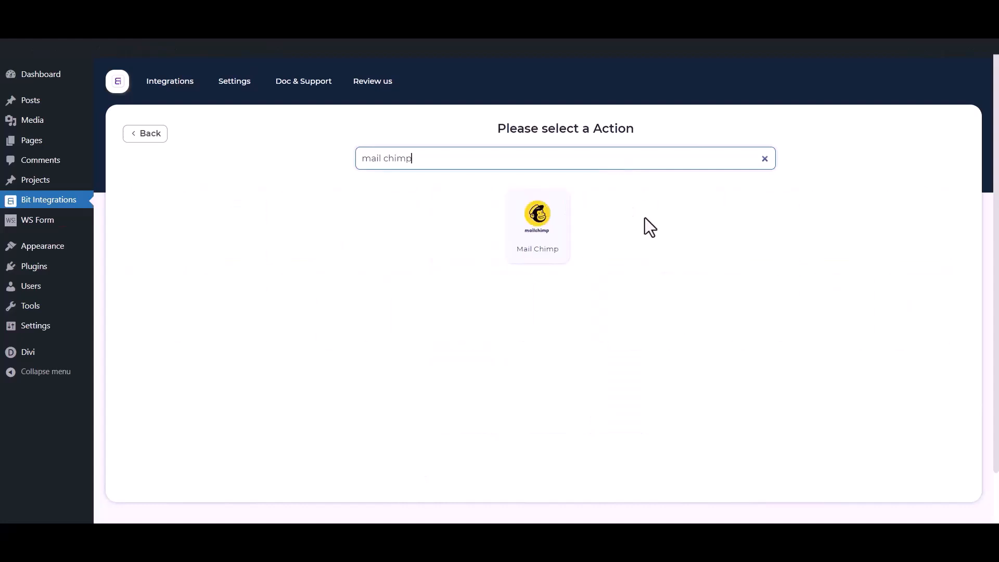
click(566, 230)
Highlight the integration name, Client id and Client secret fields of the Mail Chimp form.
drag(229, 218, 114, 216)
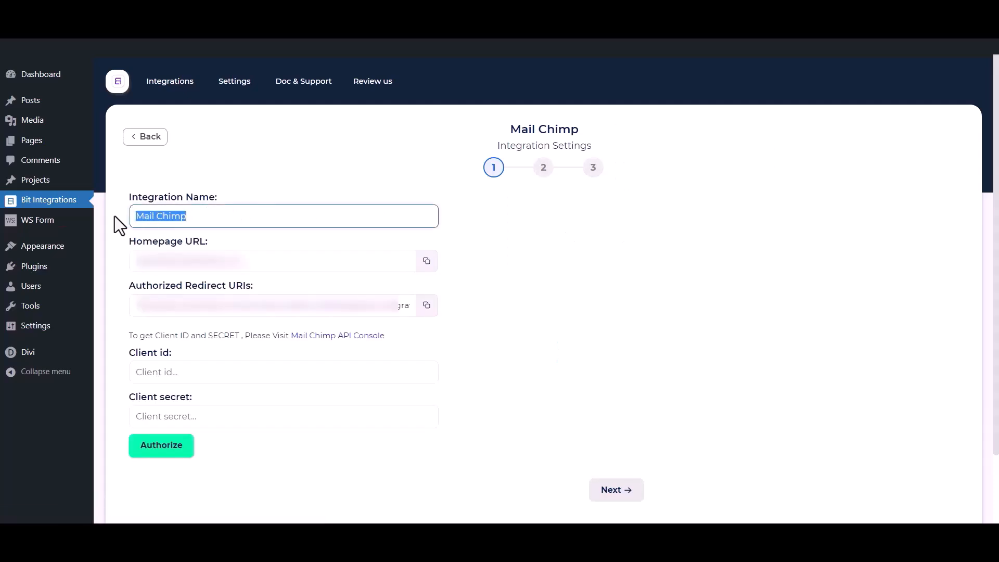
drag(127, 355, 172, 352)
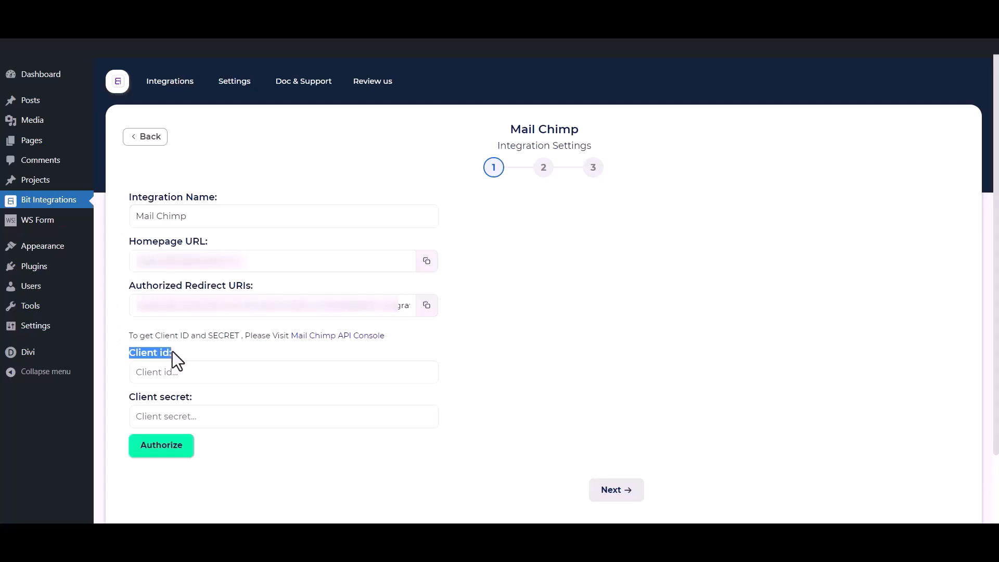
drag(126, 400, 191, 396)
click(211, 346)
Start a new Mailchimp app named 'Bit Integrations' with description 'test' and company 'Bit Apps'.
click(350, 337)
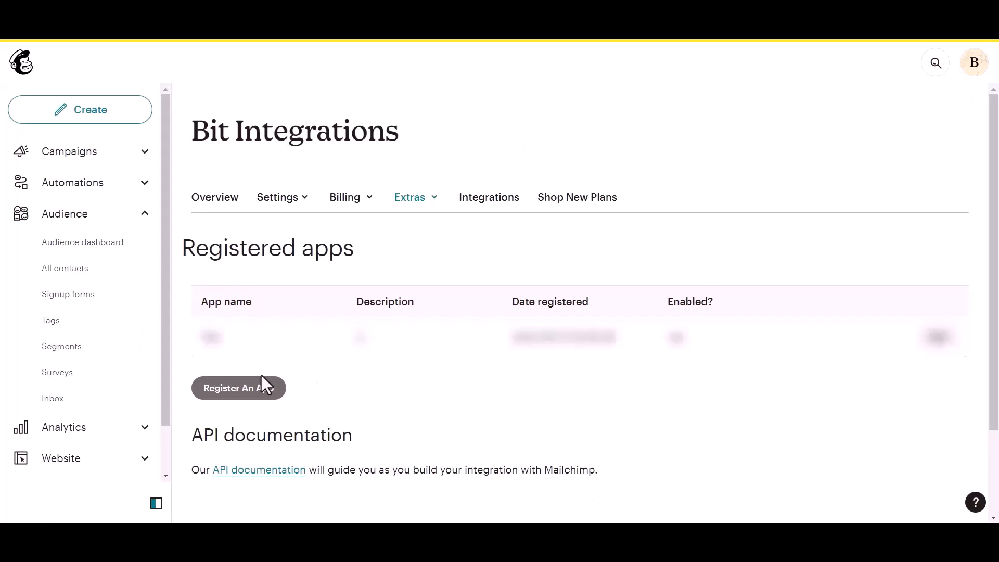
click(220, 391)
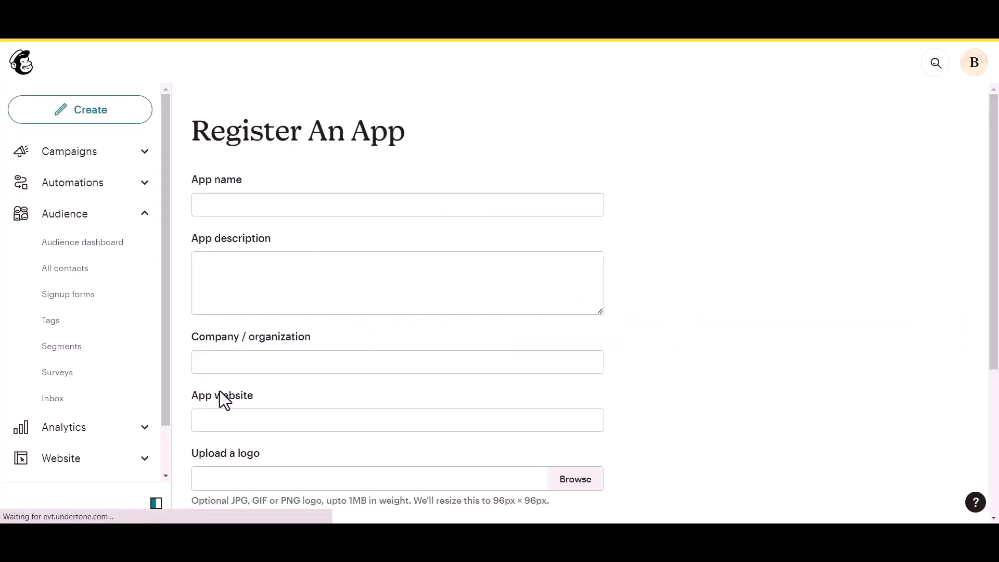
click(244, 202)
text(Bit Integrations)
click(225, 281)
text(test)
click(239, 366)
text(Bit Apps)
Paste the site's homepage URL and the plugin's redirect URI into the app, then create it.
scroll(240, 368, down, 1)
click(258, 359)
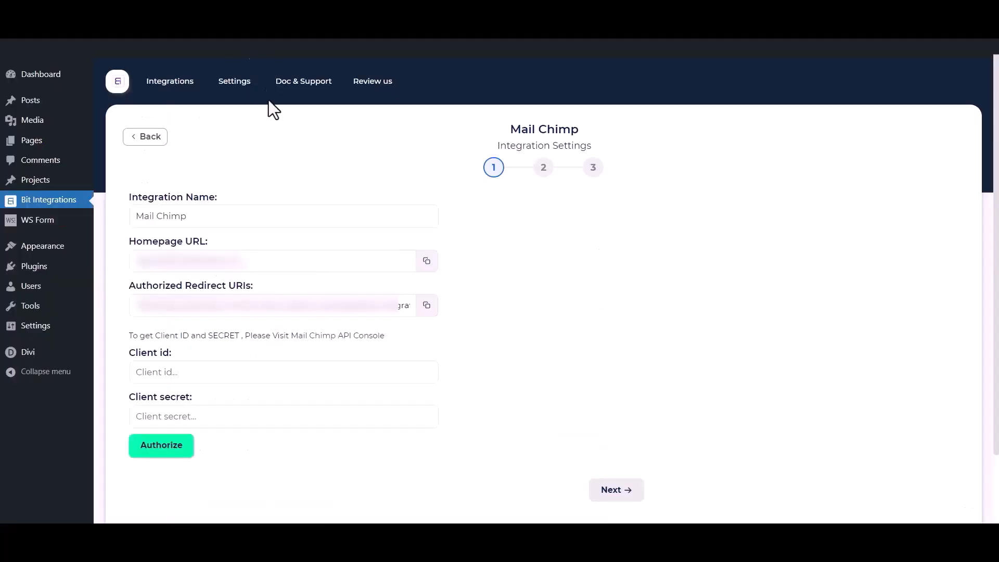
click(425, 263)
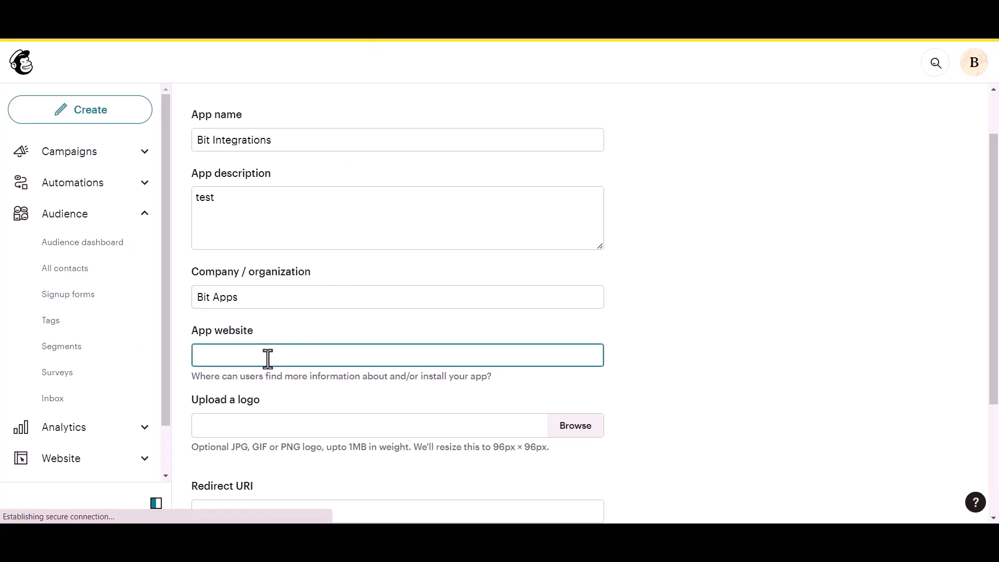
key(ctrl+v)
scroll(269, 363, down, 3)
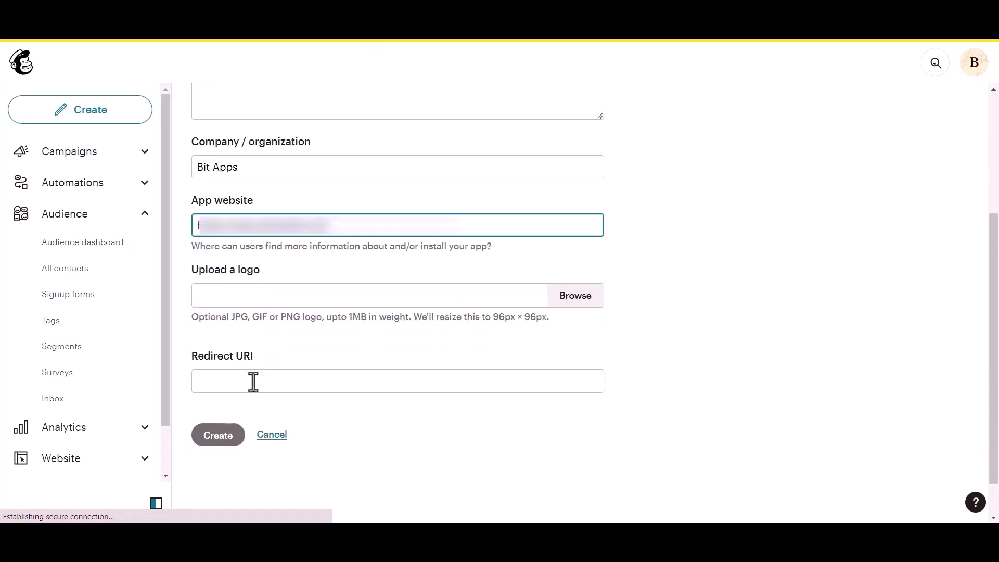
click(252, 381)
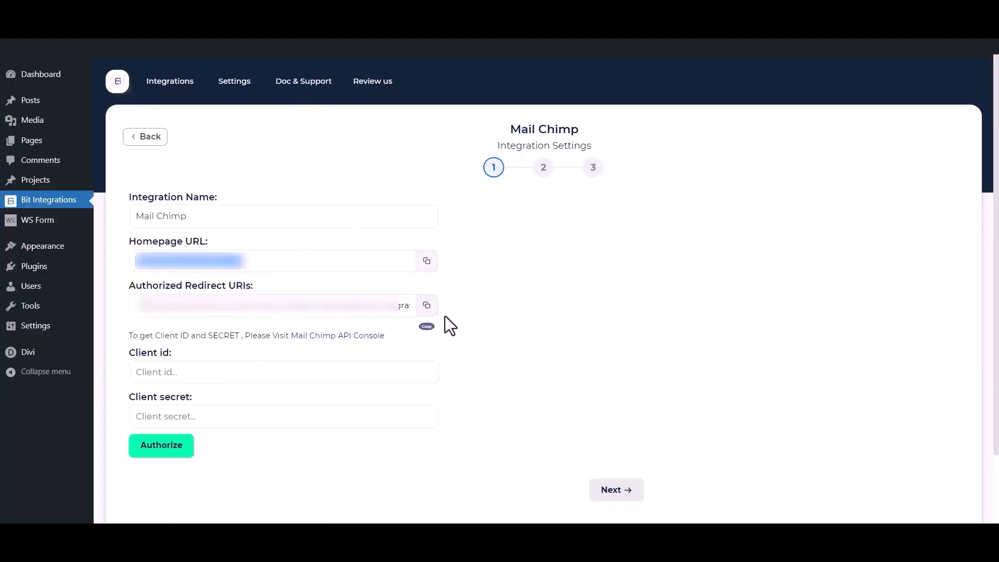
click(426, 305)
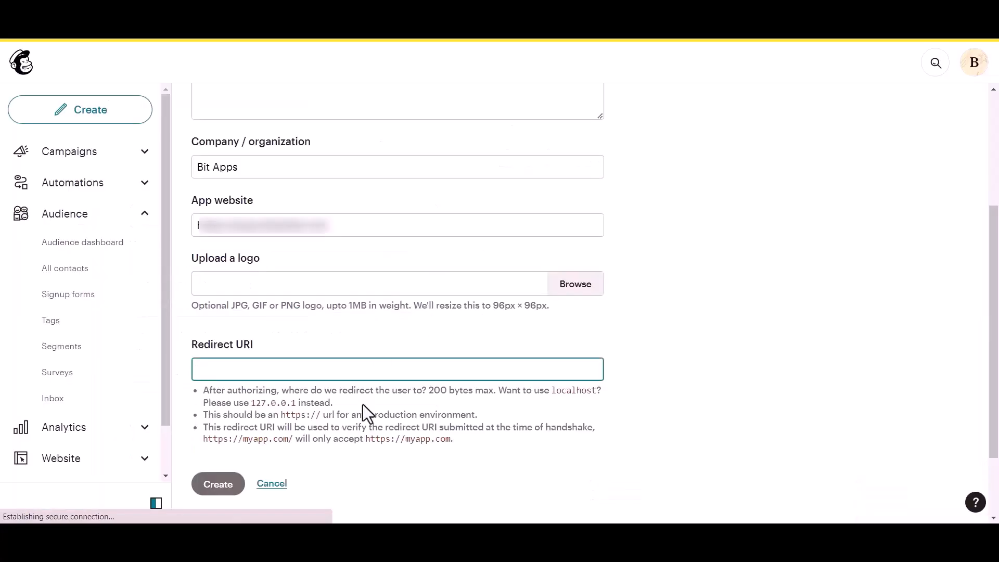
key(ctrl+v)
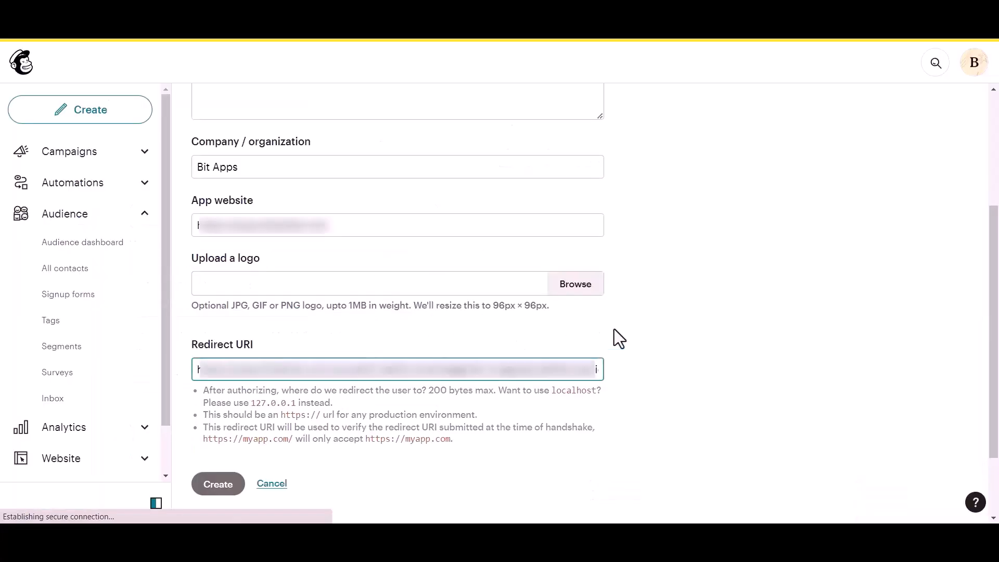
click(614, 330)
click(217, 388)
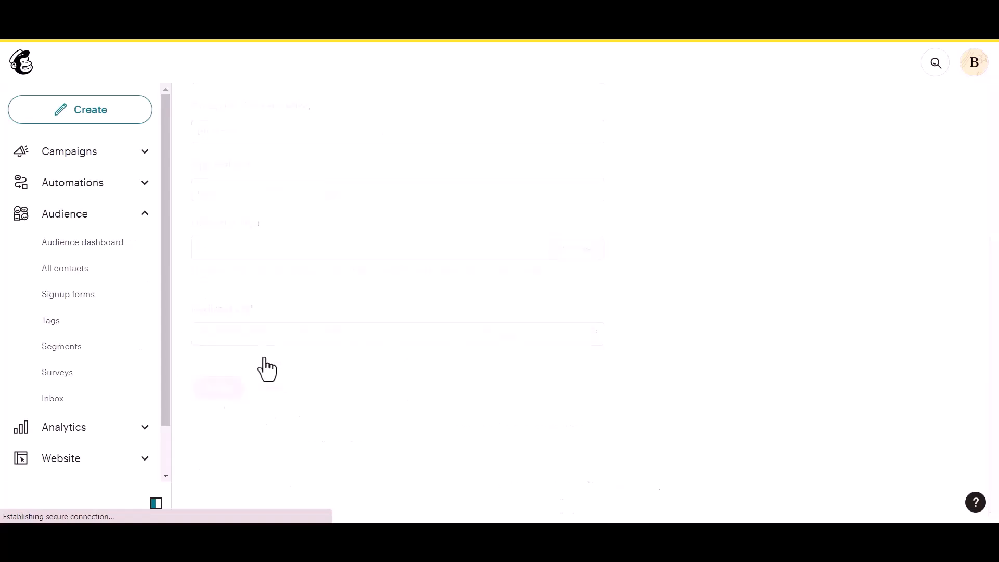
Highlight the new app's Client ID and Client Secret, then copy the Client ID.
drag(225, 249, 270, 248)
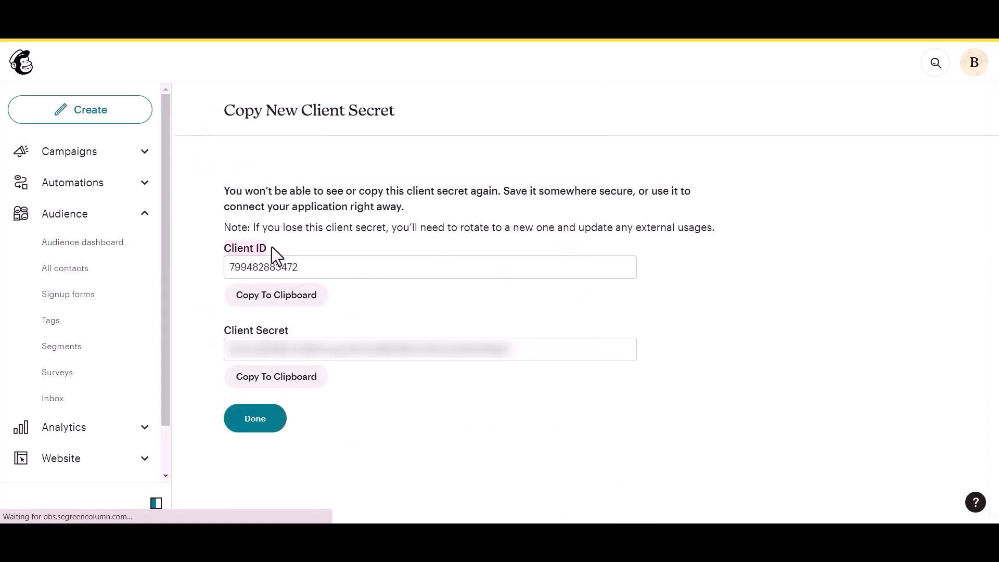
drag(217, 330, 310, 320)
click(320, 318)
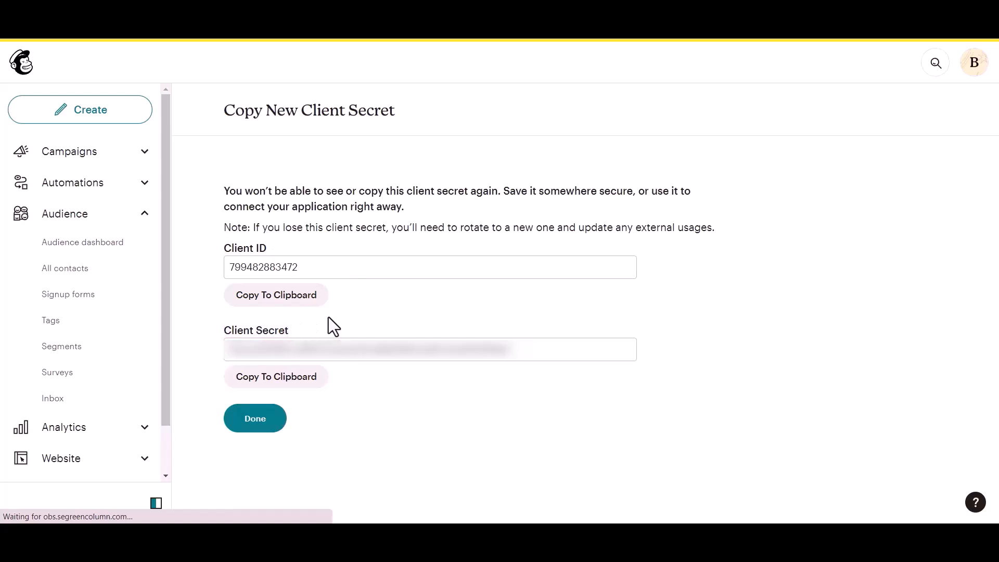
click(299, 305)
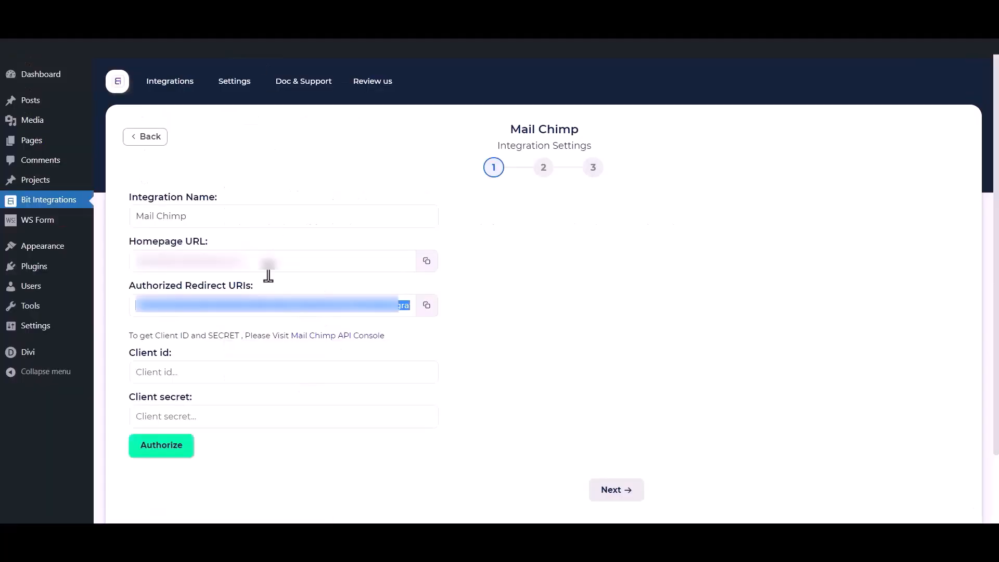
Paste the Mailchimp client ID and client secret into the plugin's Client id and Client secret fields.
click(263, 378)
key(ctrl+v)
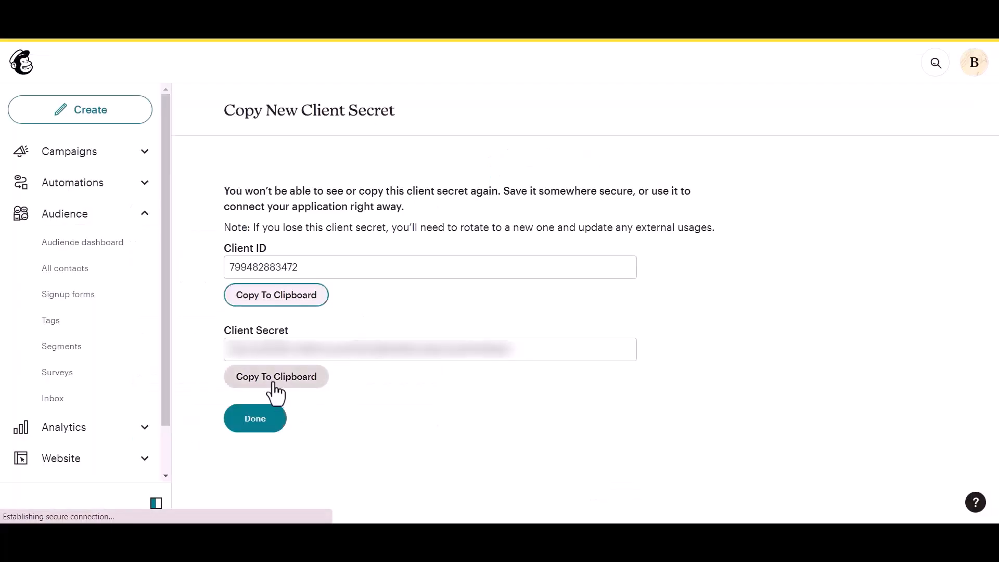
click(271, 382)
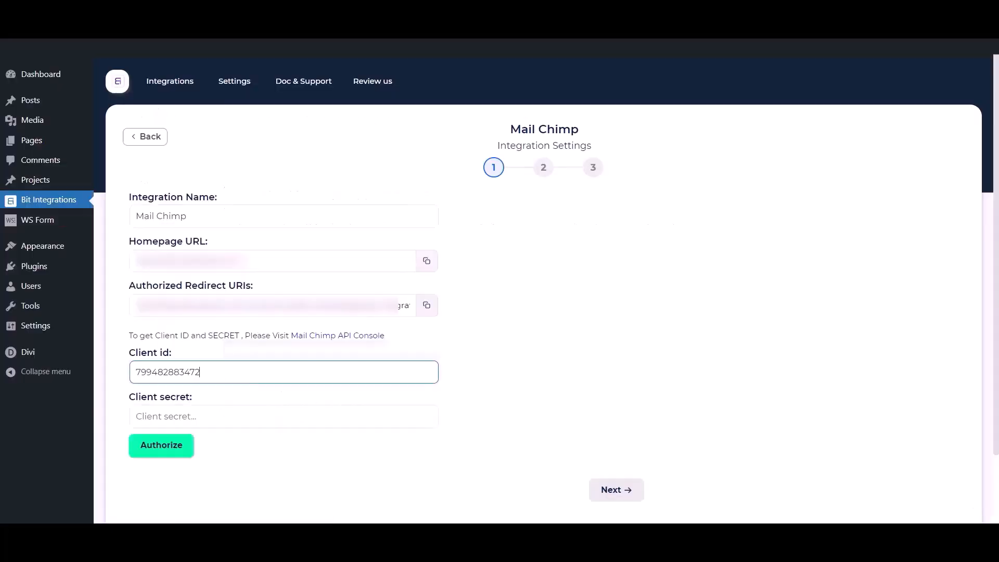
click(270, 415)
key(ctrl+v)
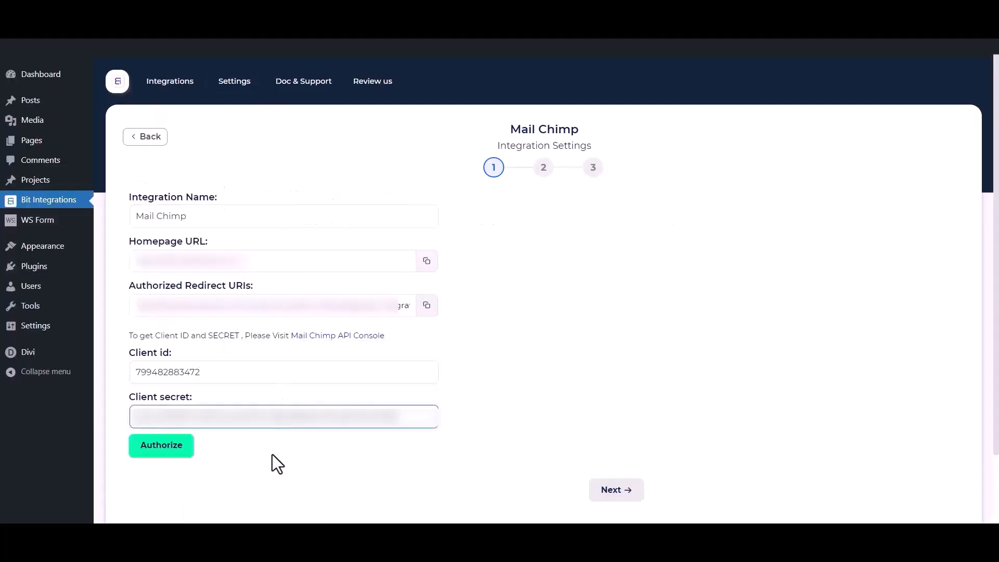
click(285, 481)
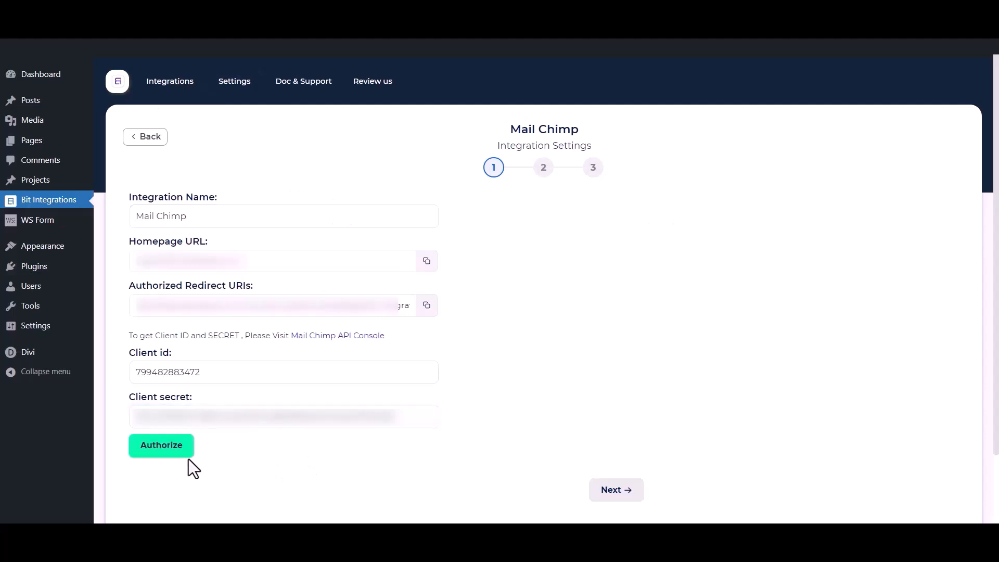
Authorize the connection by logging in to Mailchimp and allowing the app access.
click(164, 445)
click(75, 416)
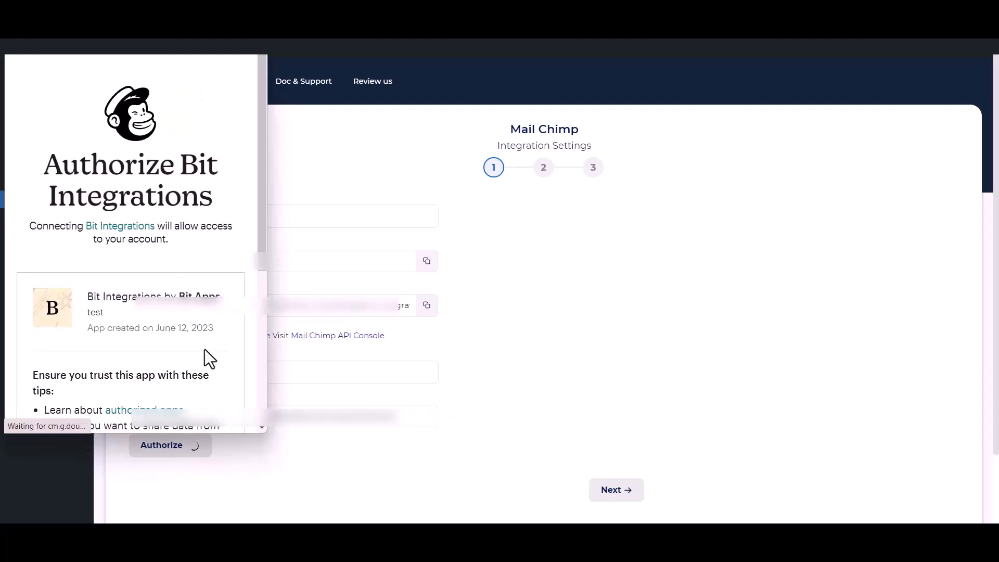
scroll(107, 323, down, 5)
click(32, 394)
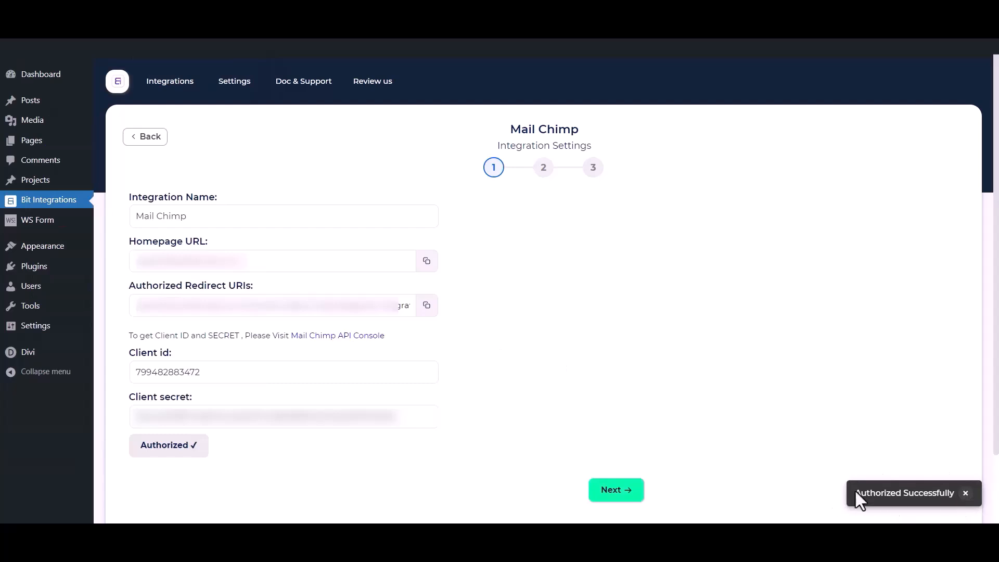
Select the Bit Integrations audience and add the tags Tag - 1, Tag - 2 and Tag - 3.
click(624, 498)
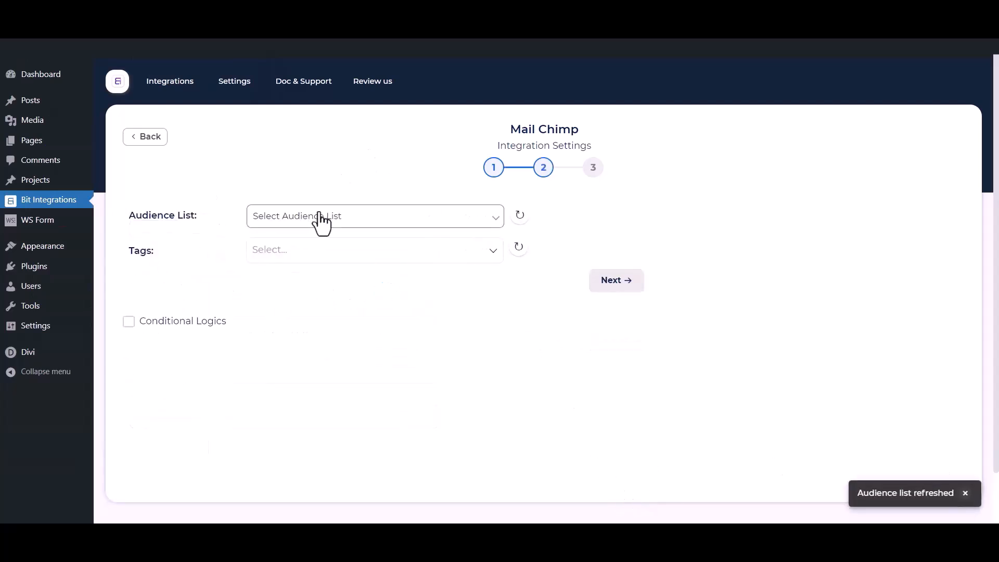
click(320, 217)
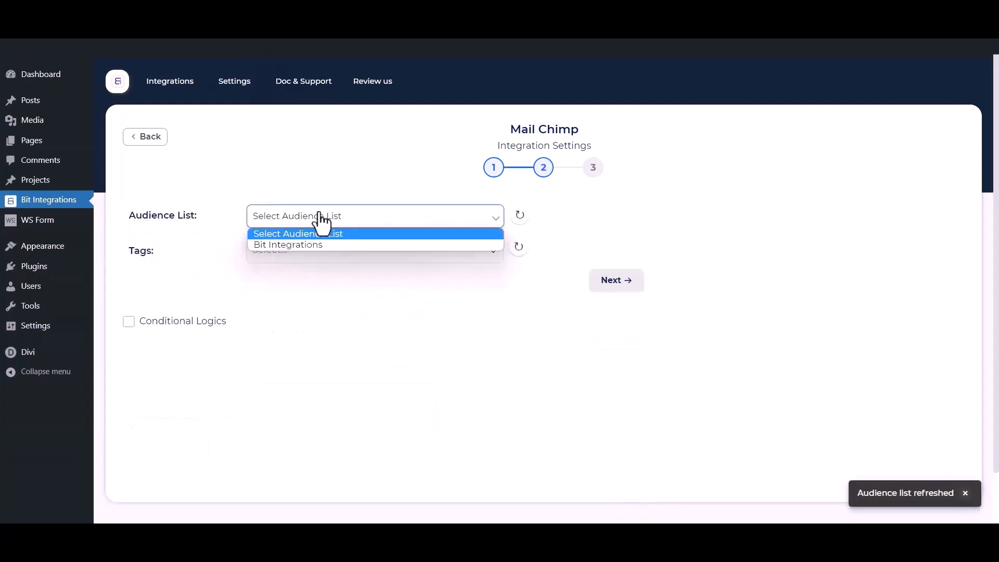
click(300, 246)
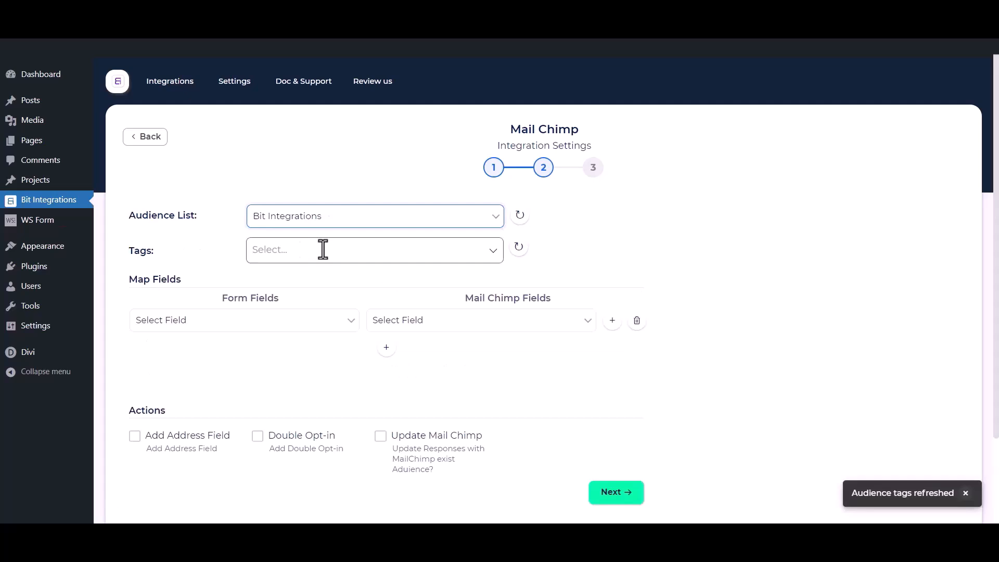
click(323, 249)
click(286, 279)
click(282, 308)
click(281, 323)
click(192, 243)
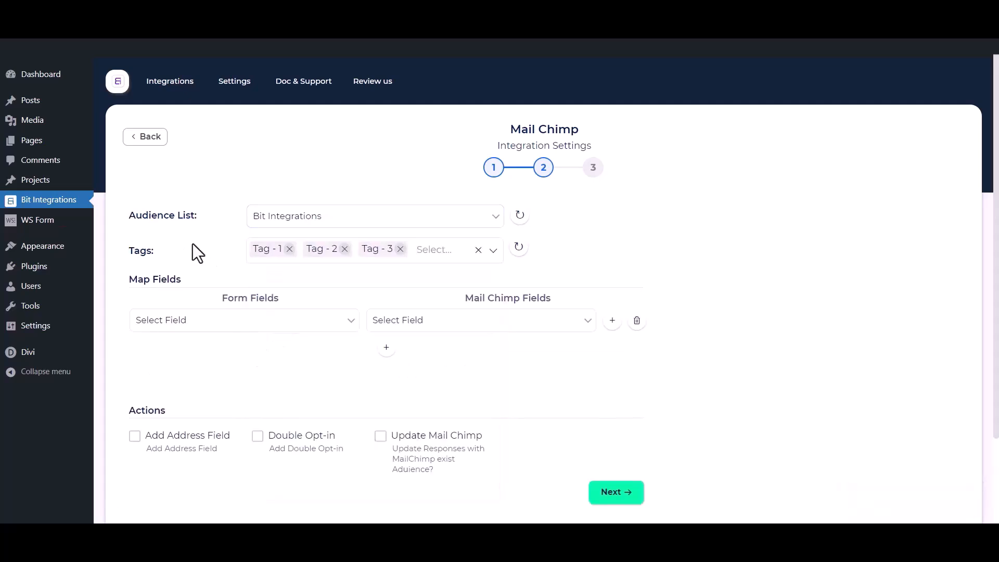
Map the form's First Name and Email fields to Mailchimp's First Name and Email.
scroll(194, 246, down, 1)
click(218, 260)
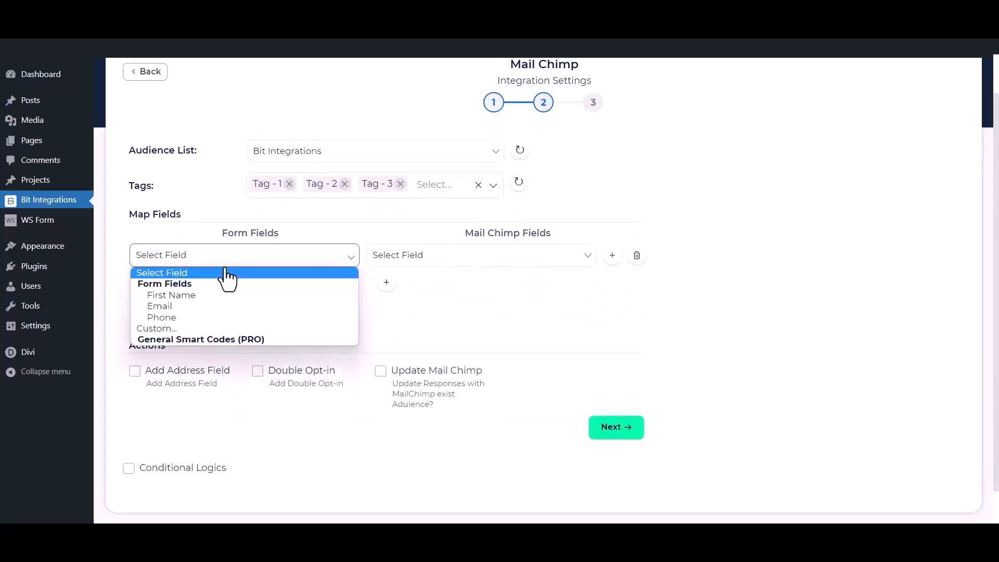
click(195, 297)
click(396, 256)
click(375, 295)
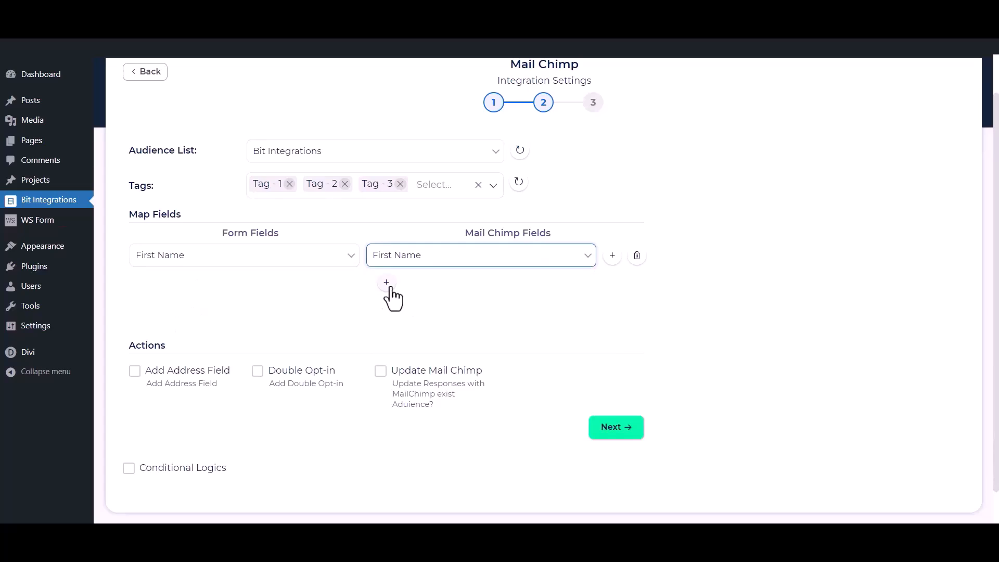
click(386, 284)
click(314, 286)
click(228, 336)
click(444, 292)
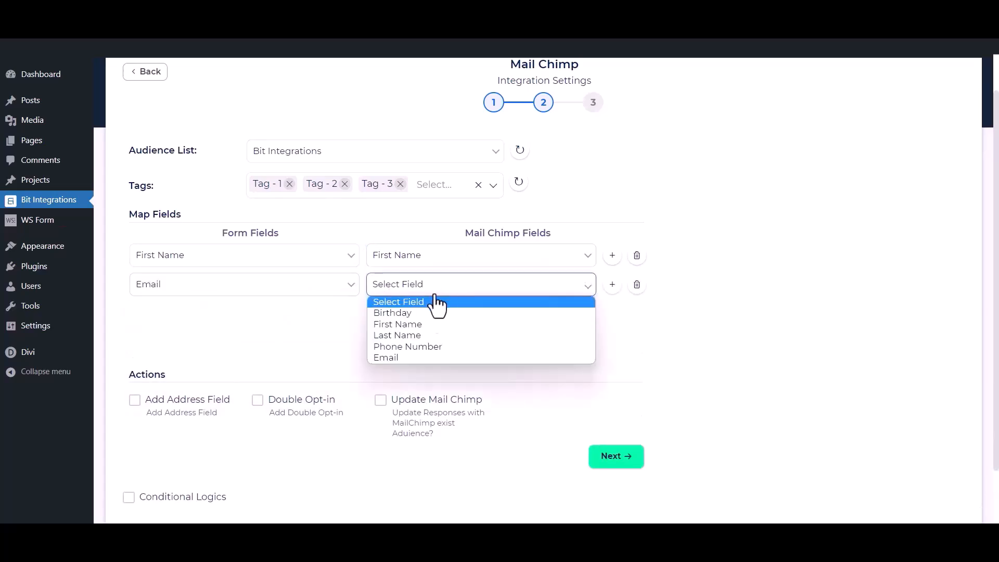
click(388, 358)
Add a third mapping linking the form's Phone field to Mailchimp's Phone Number.
click(386, 312)
click(319, 315)
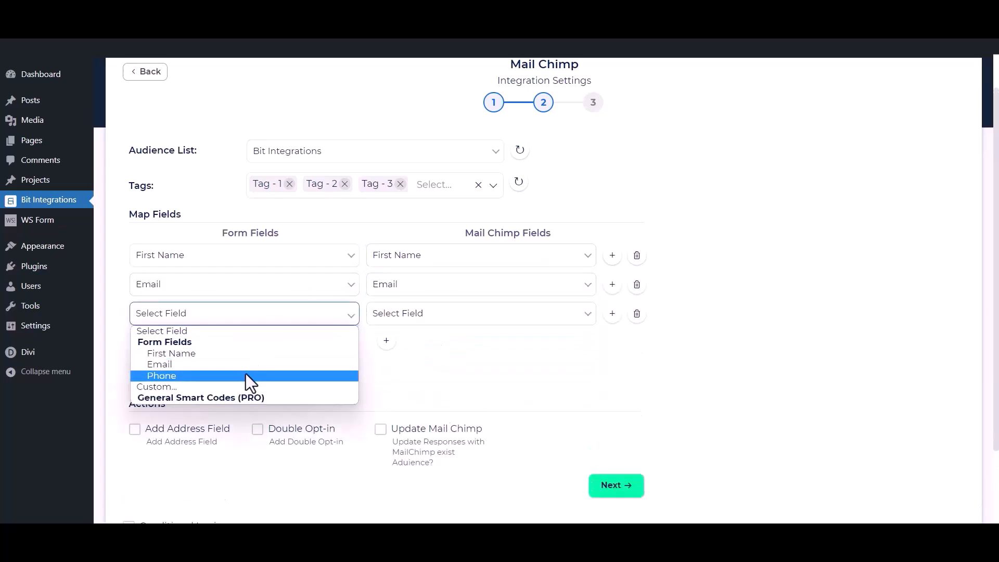
click(245, 374)
click(439, 318)
click(421, 373)
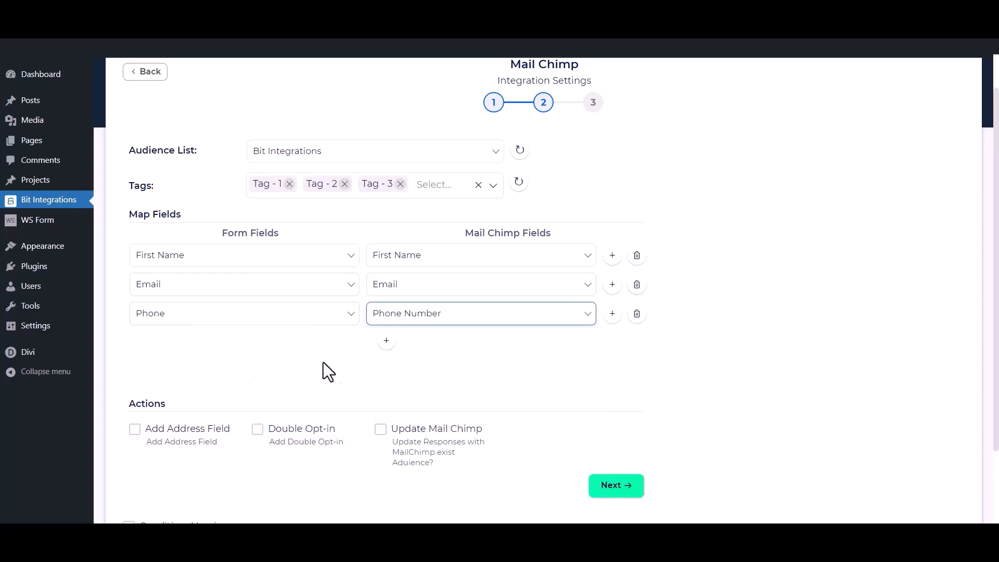
scroll(430, 343, down, 1)
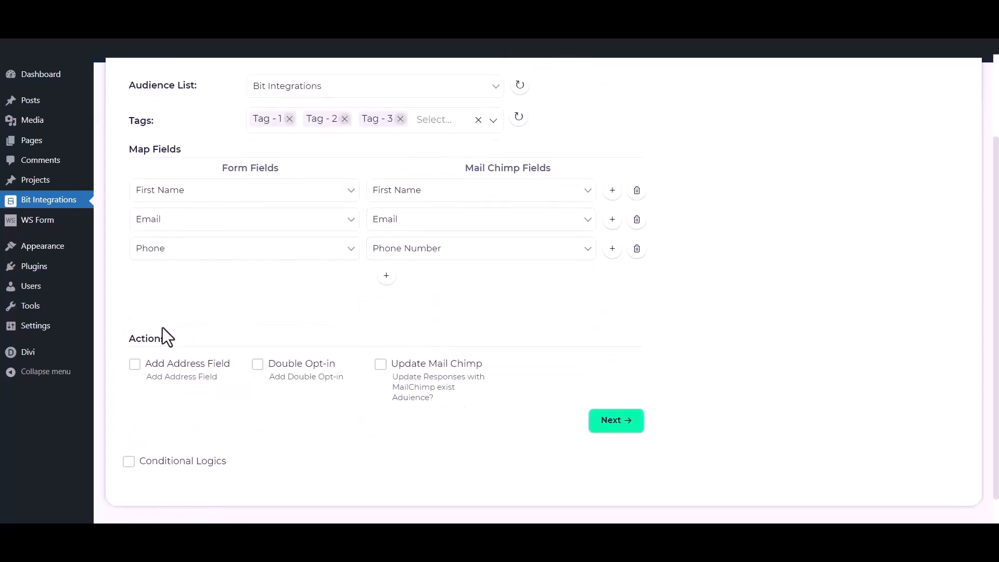
Switch Add Address Field, Double Opt-in and Update Mail Chimp on and back off to show them.
click(134, 367)
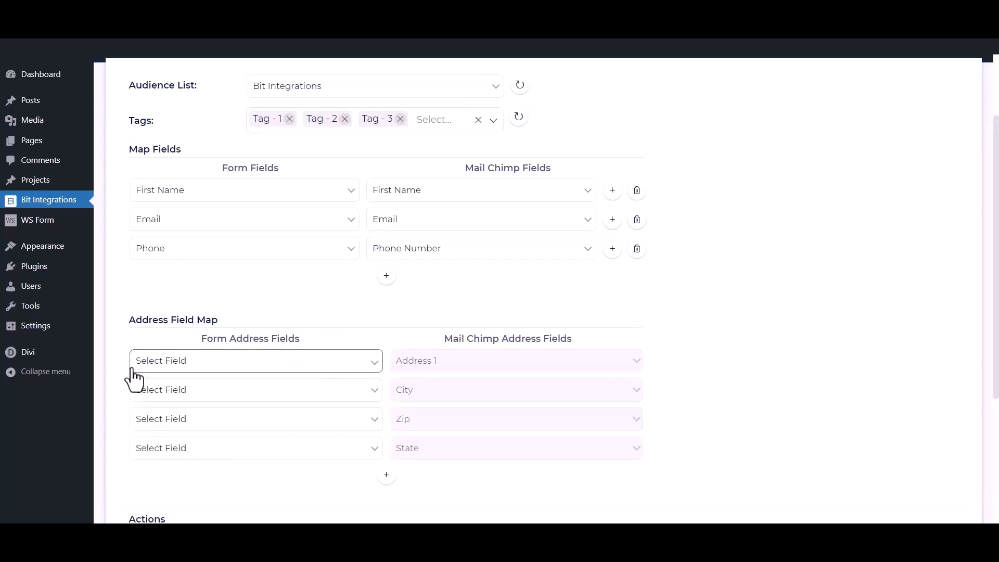
scroll(134, 375, down, 2)
click(135, 411)
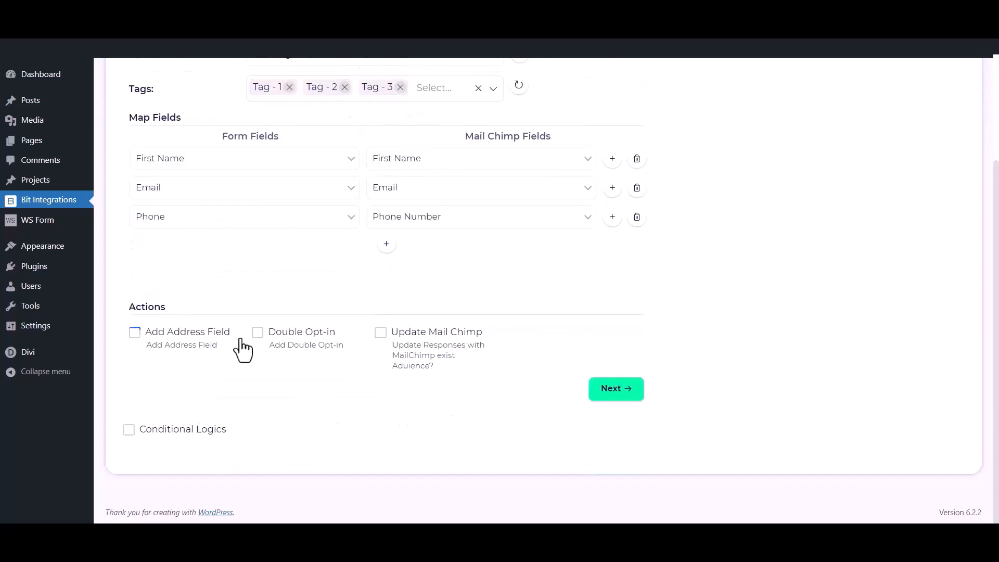
click(257, 334)
click(257, 334)
click(380, 336)
click(380, 336)
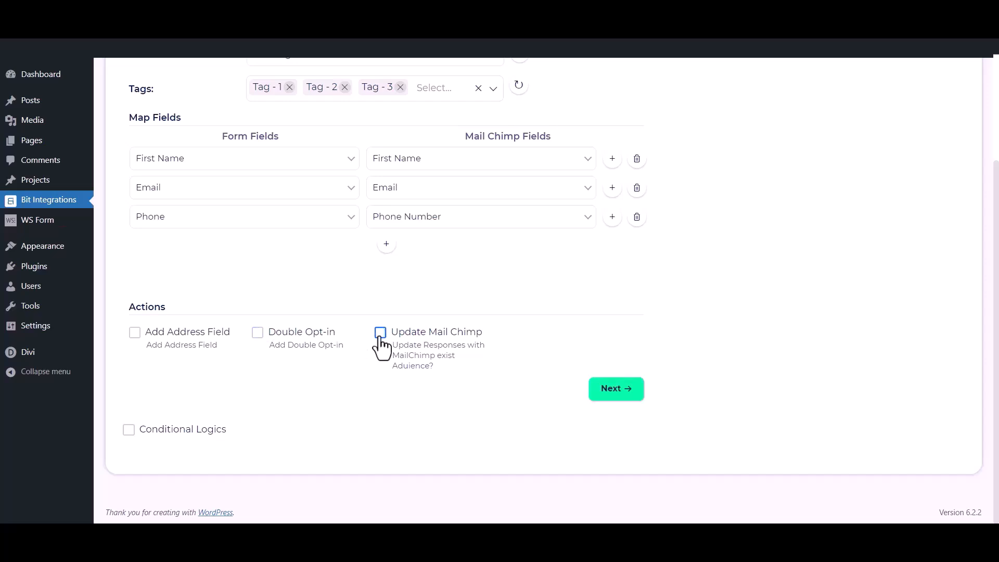
Show Conditional Logics by toggling it on and off, then advance to the final step.
click(128, 429)
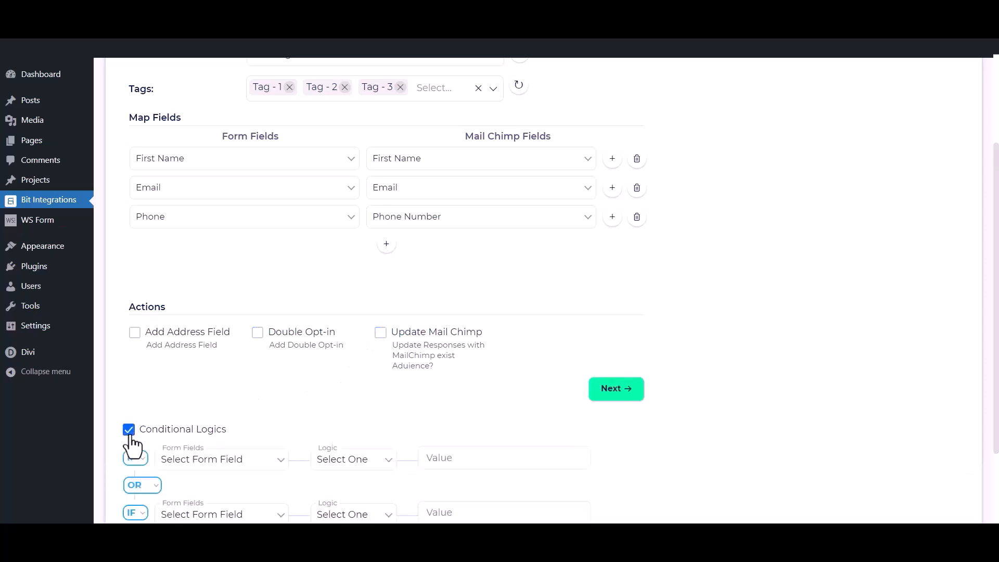
scroll(131, 445, down, 1)
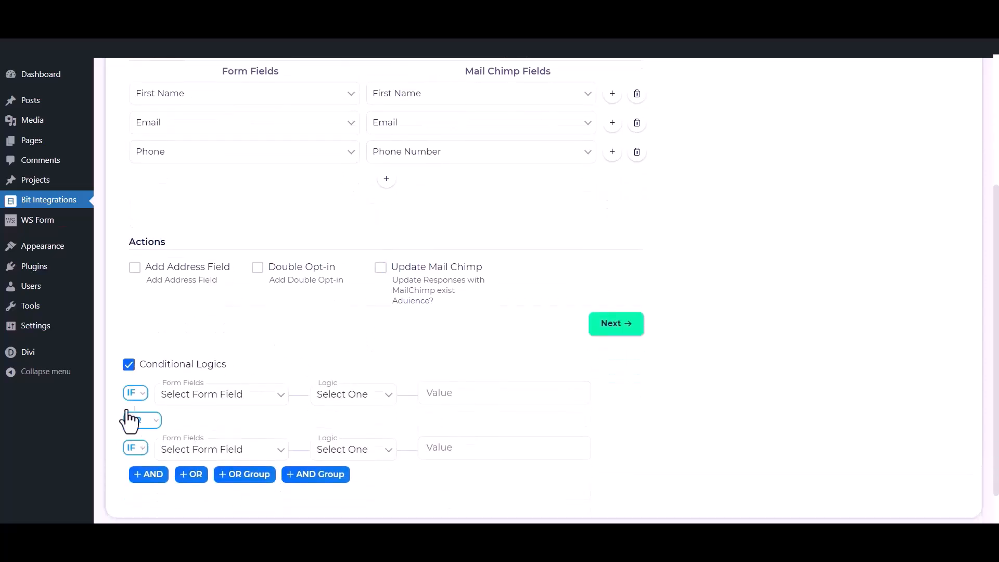
click(128, 365)
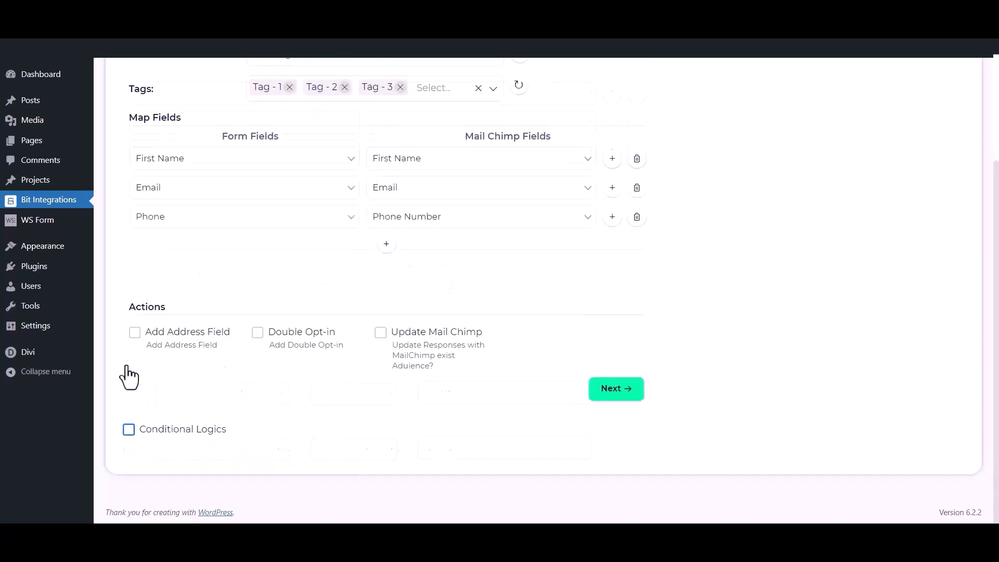
click(629, 396)
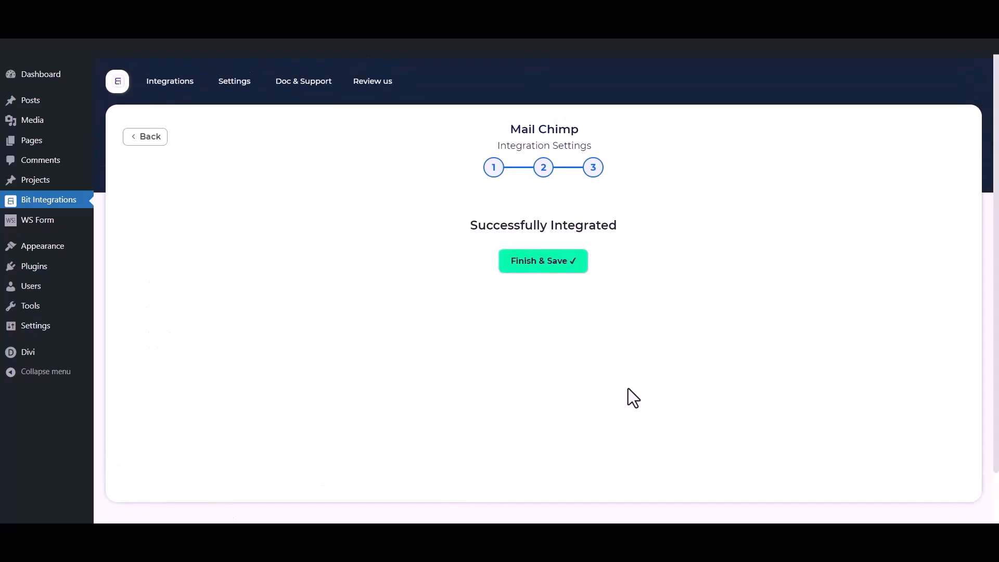
Save the integration, then submit name 'Bit Integration', a test e-mail and phone through the Hustle popup.
click(538, 268)
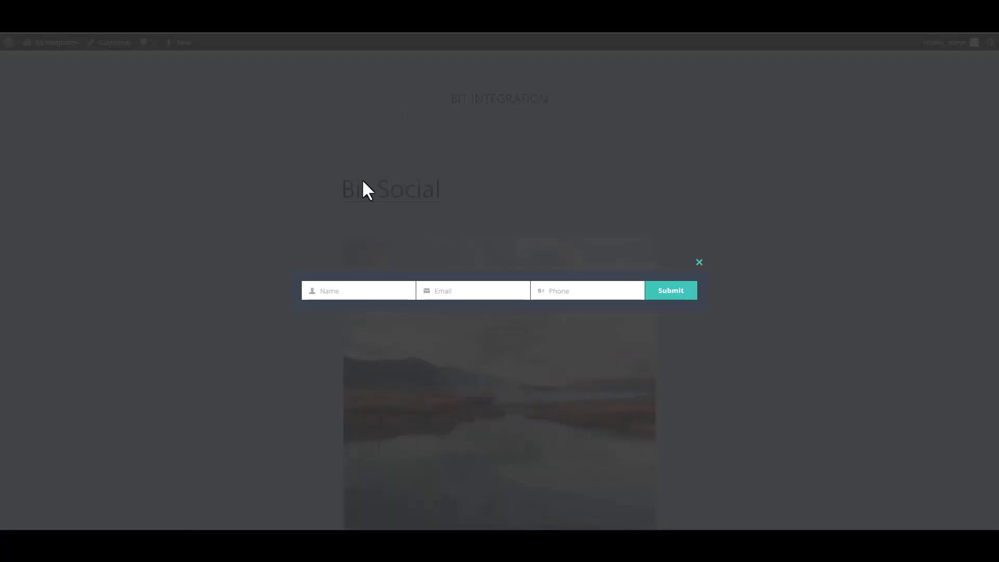
click(372, 290)
text(Bit Integrations)
click(479, 290)
click(584, 291)
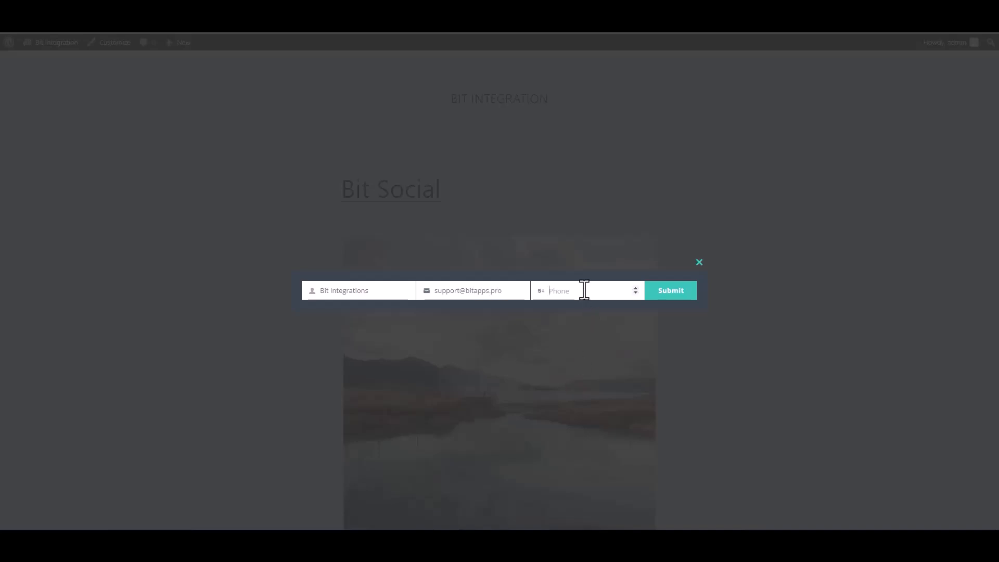
text(444555666)
click(674, 298)
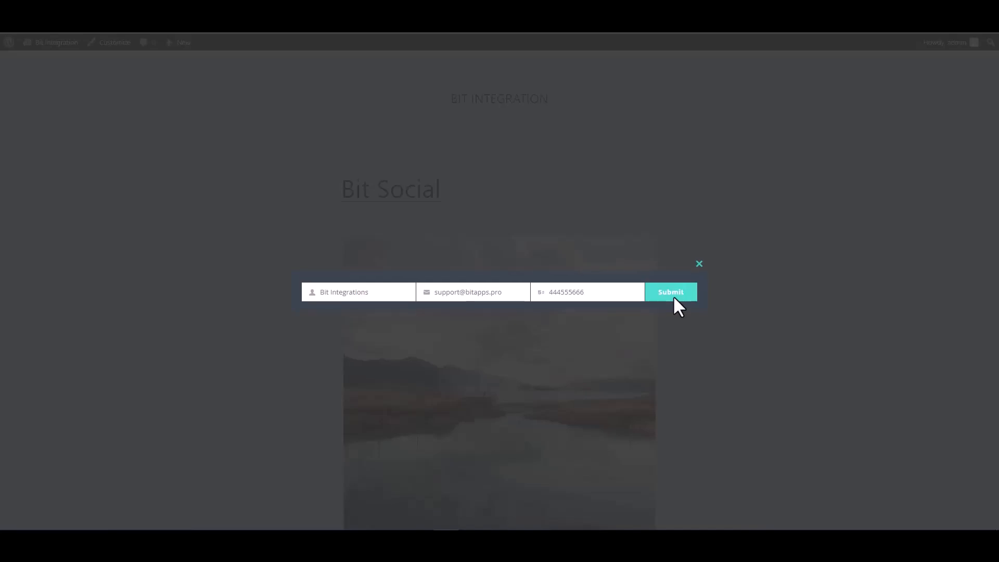